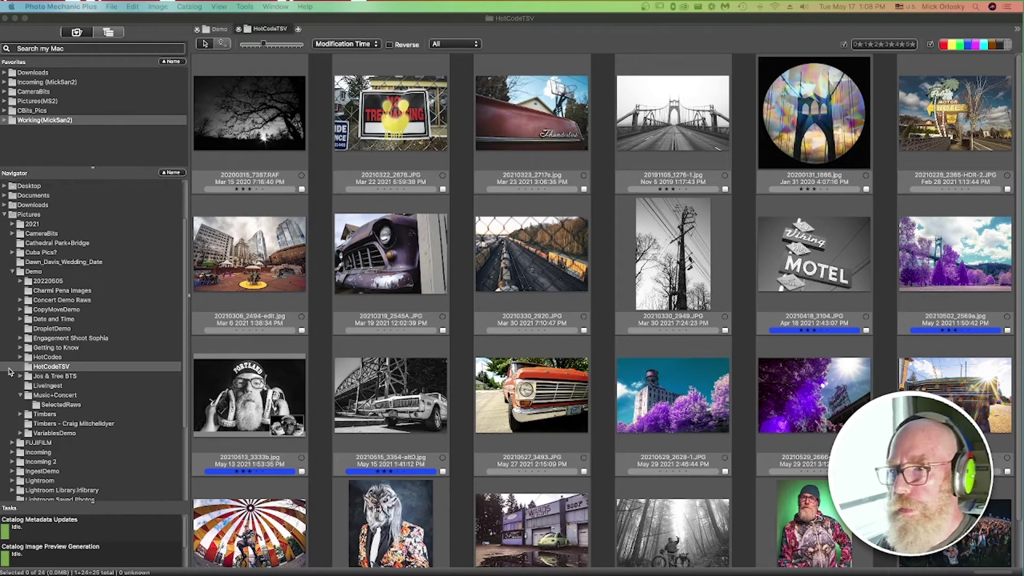
# In Chrome's eCO, choose Register a Group of Photographs and start a new registration.
pyautogui.press('super+Tab')
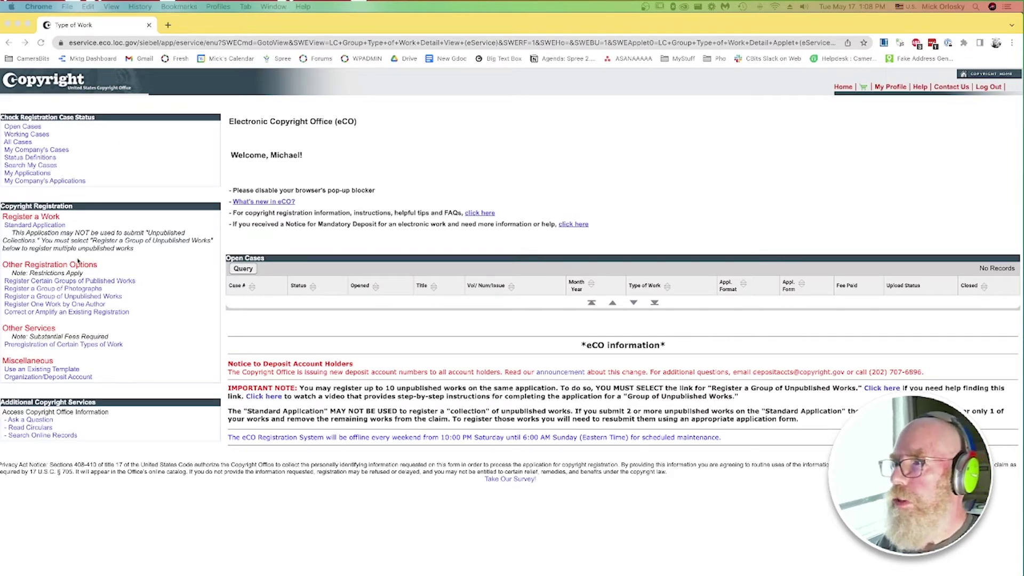
pyautogui.click(82, 289)
pyautogui.click(81, 289)
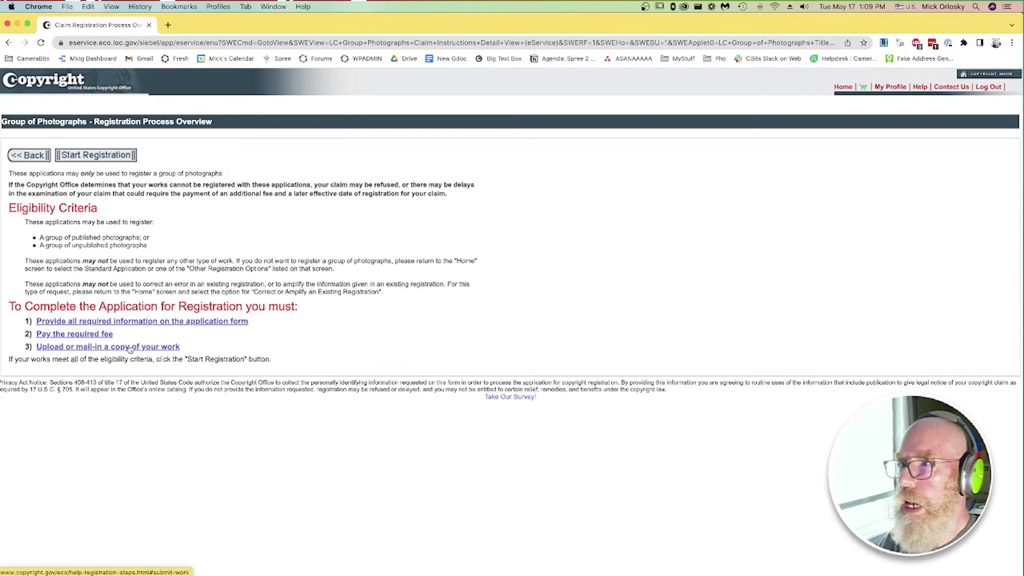
pyautogui.click(112, 157)
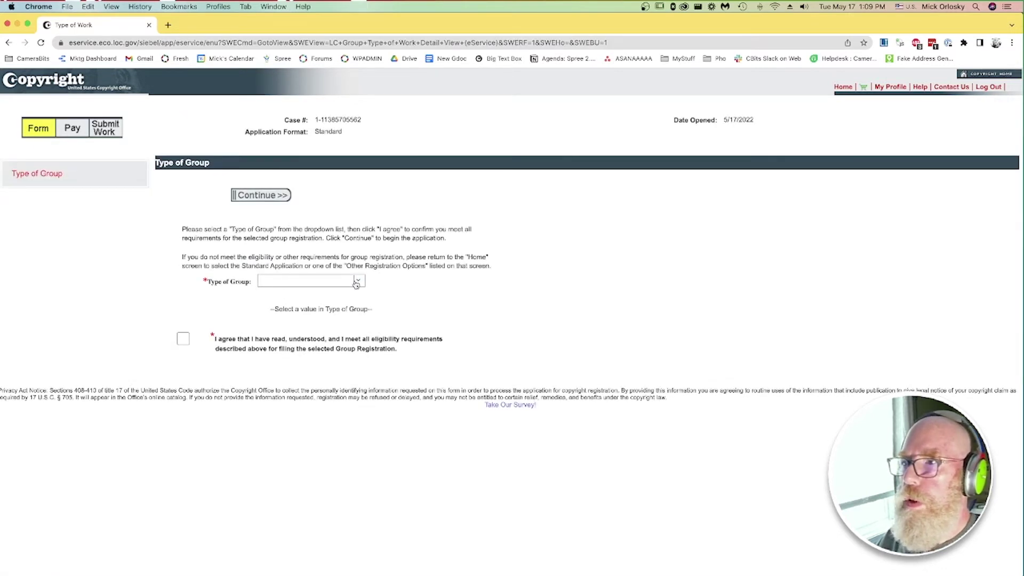
# Choose Unpublished Photographs as the group type and highlight its 750-photograph limit.
pyautogui.click(356, 284)
pyautogui.click(337, 305)
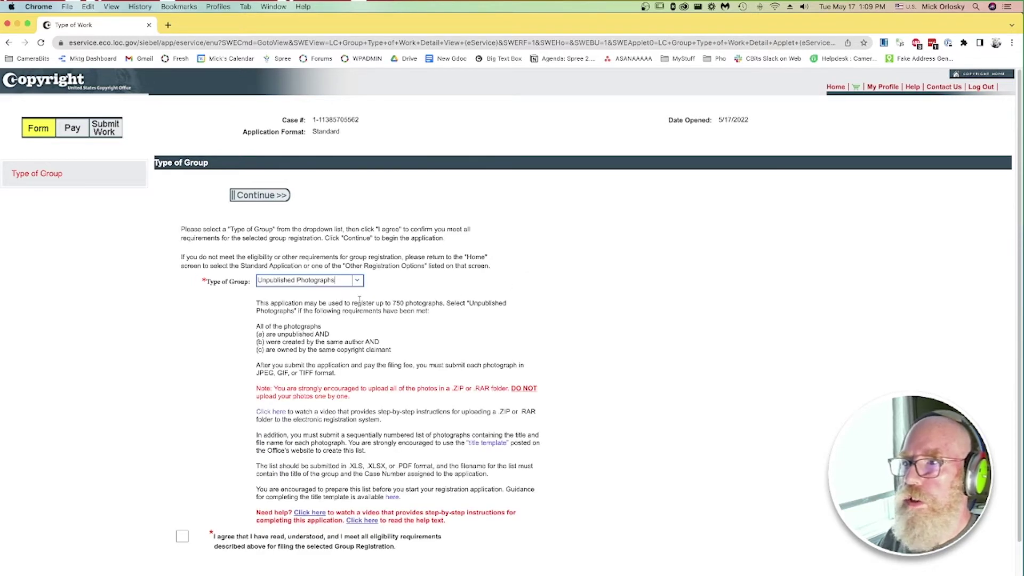
pyautogui.moveTo(359, 301); pyautogui.dragTo(443, 303)
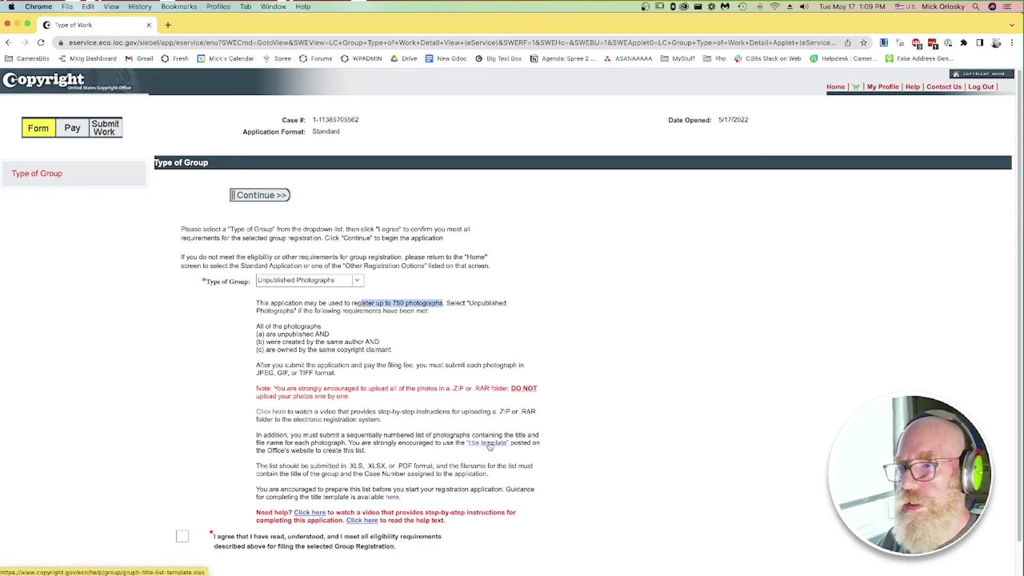
# Scroll through the empty Photo Information rows of grph-title-list-template in Excel, then return to Photo Mechanic.
pyautogui.press('super+Tab')
pyautogui.press('super+Tab')
pyautogui.press('super+Tab')
pyautogui.press('super+Tab')
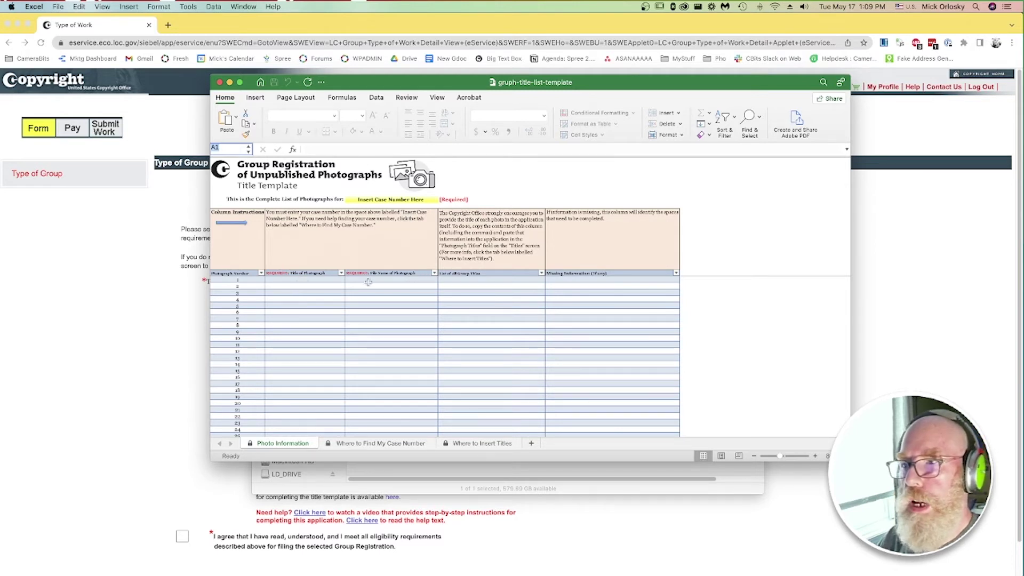
pyautogui.scroll(-3, 376, 323)
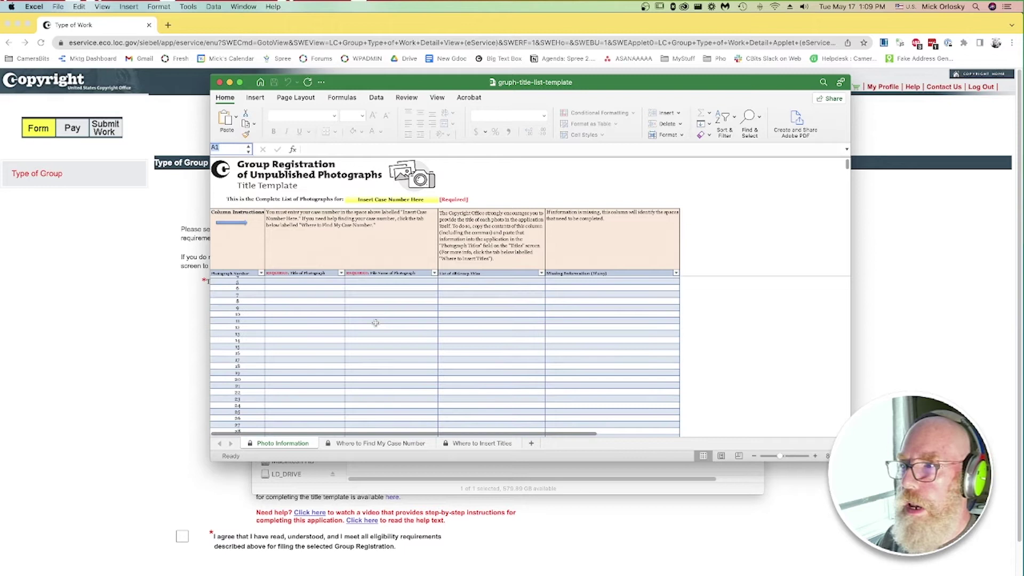
pyautogui.scroll(-20, 380, 348)
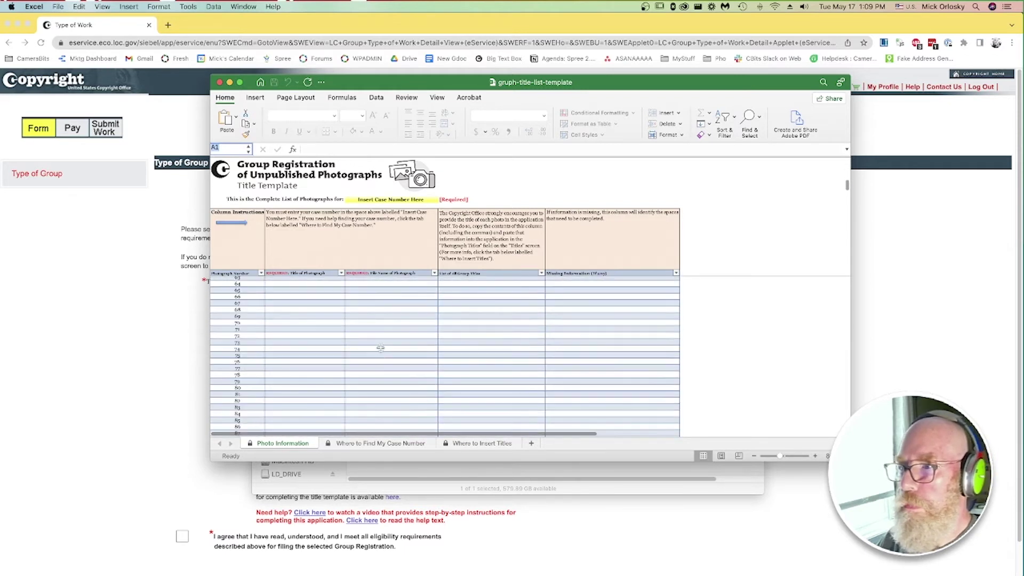
pyautogui.scroll(13, 317, 327)
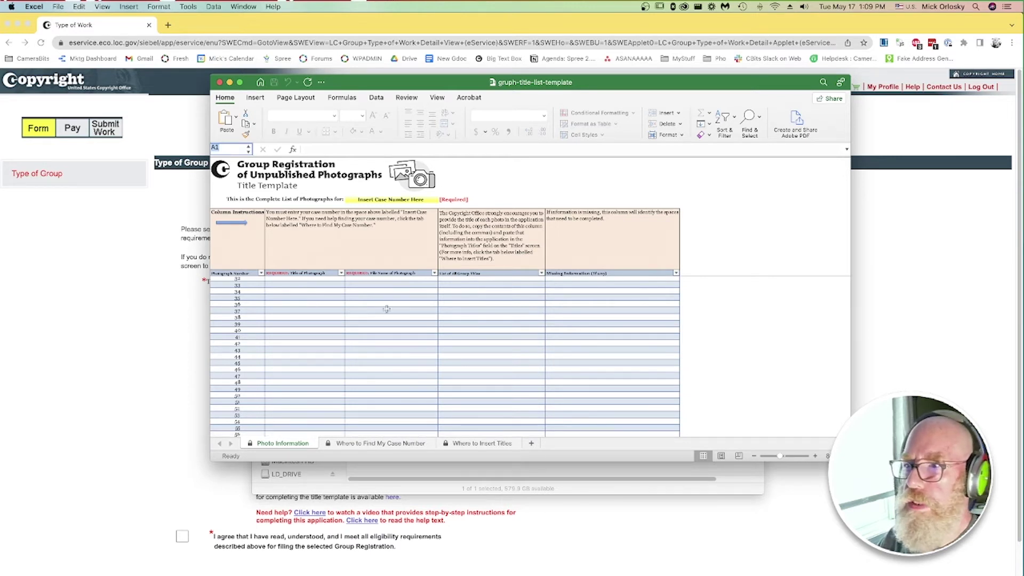
pyautogui.press('super+Tab')
pyautogui.press('super+Tab')
pyautogui.press('super+Tab')
pyautogui.press('super+Tab')
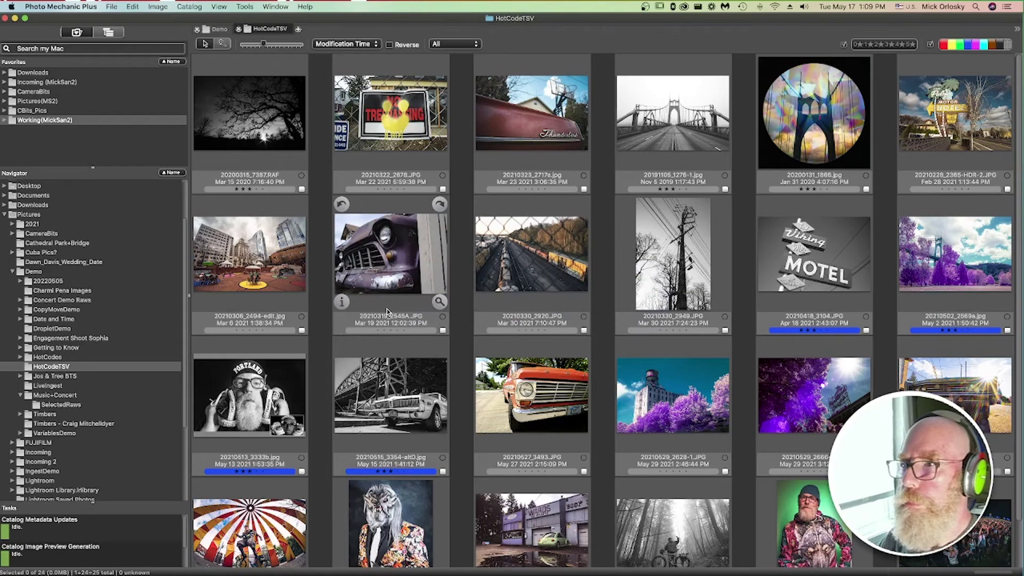
pyautogui.scroll(-2, 473, 344)
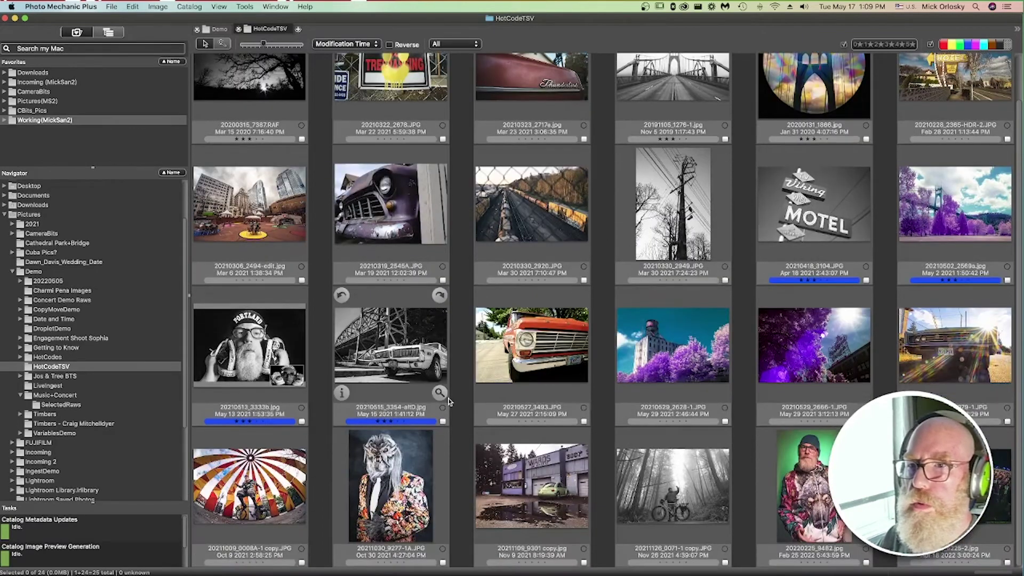
pyautogui.scroll(2, 448, 401)
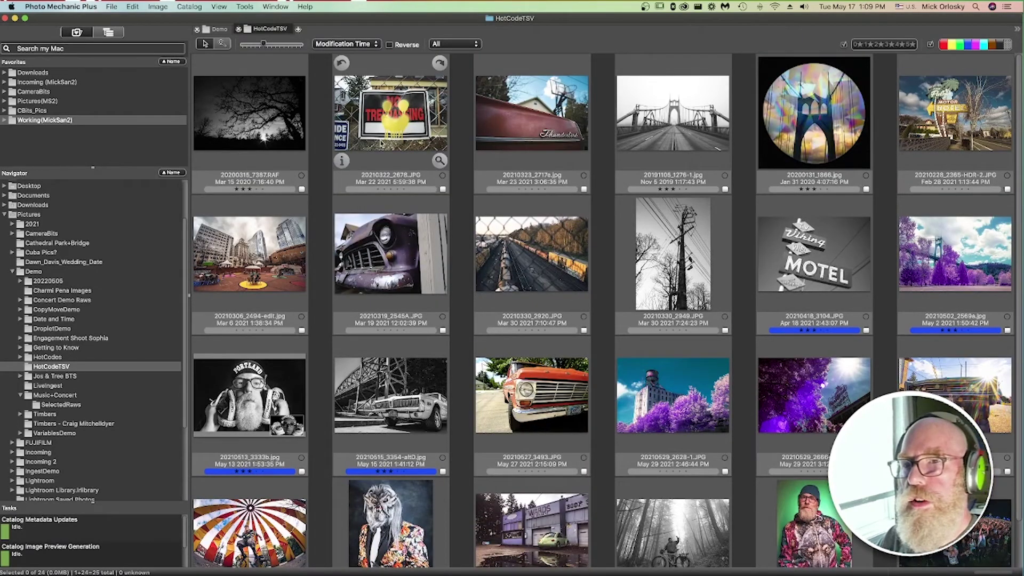
pyautogui.click(400, 160)
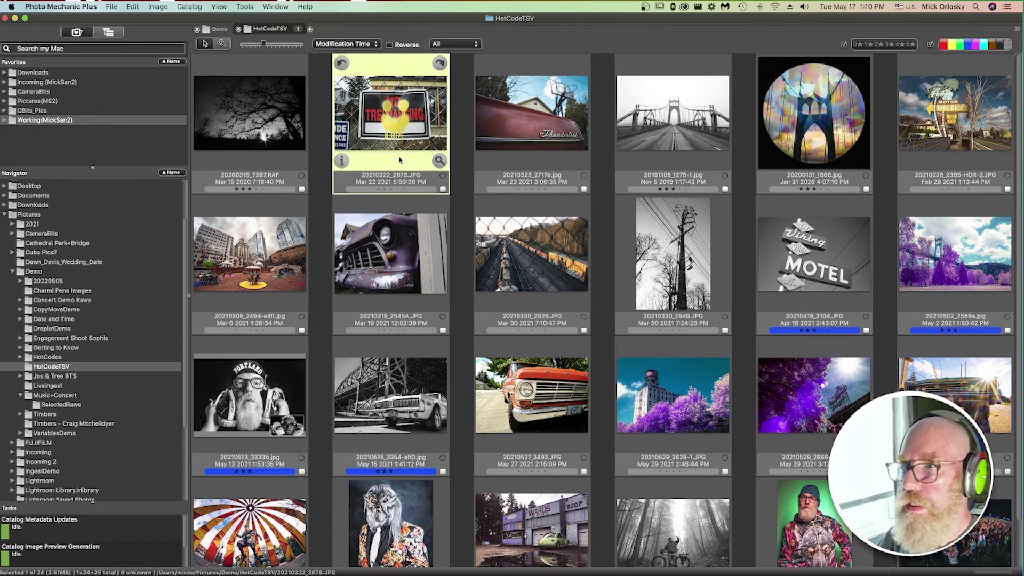
pyautogui.press('super+i')
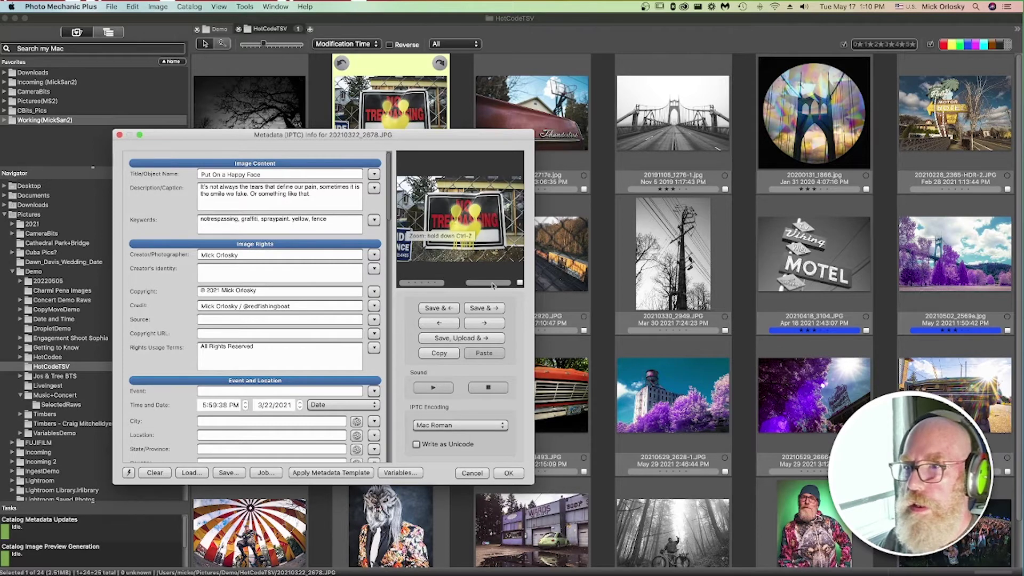
pyautogui.click(492, 322)
pyautogui.click(492, 322)
pyautogui.click(492, 322)
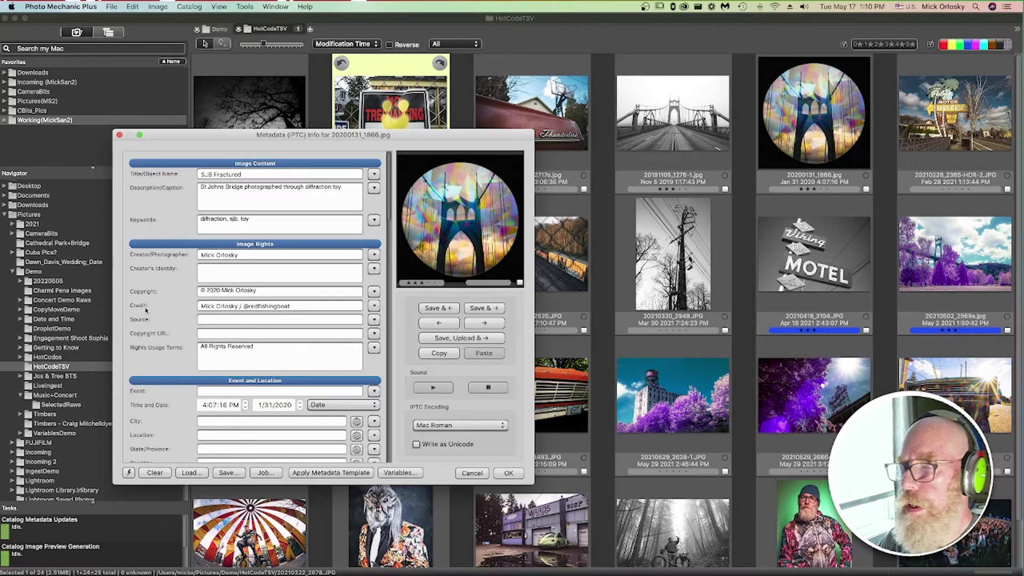
pyautogui.scroll(-10, 146, 309)
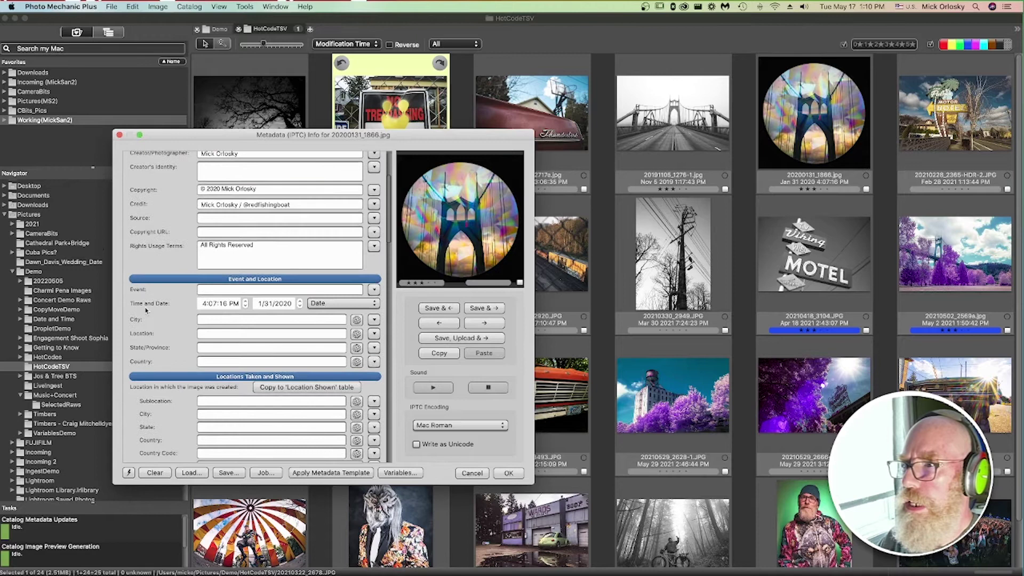
pyautogui.scroll(10, 149, 308)
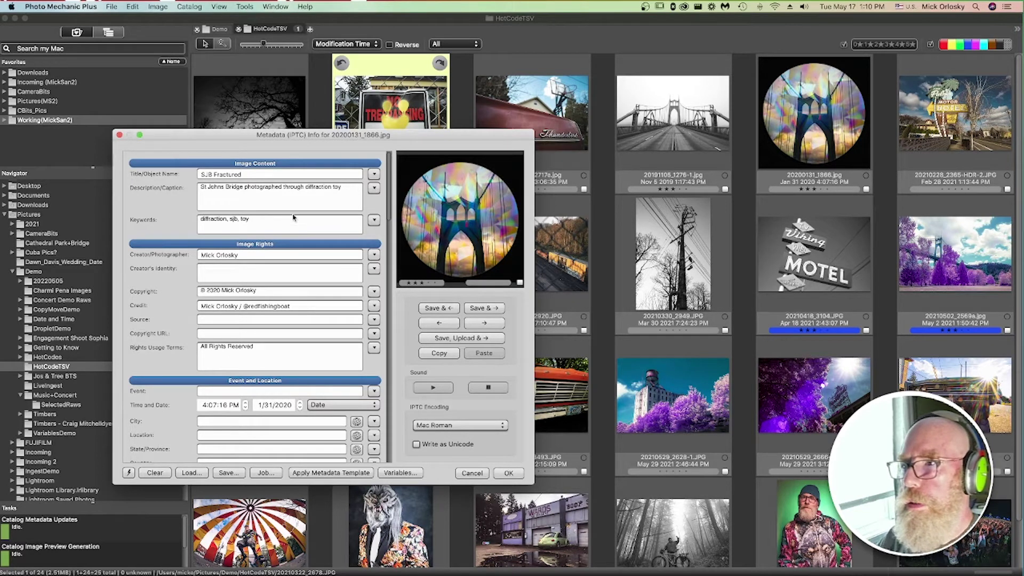
pyautogui.click(489, 325)
pyautogui.click(489, 324)
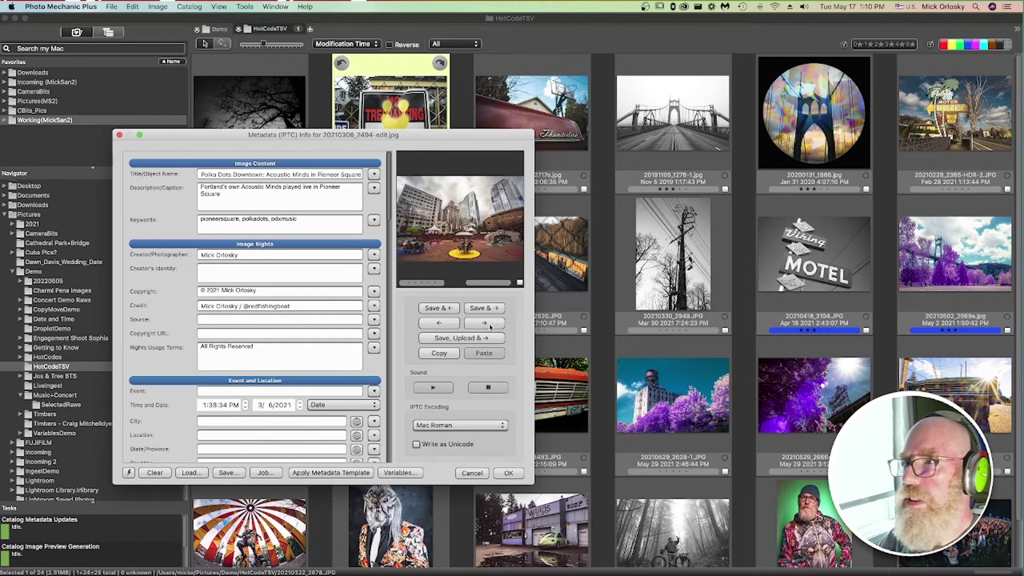
pyautogui.click(483, 326)
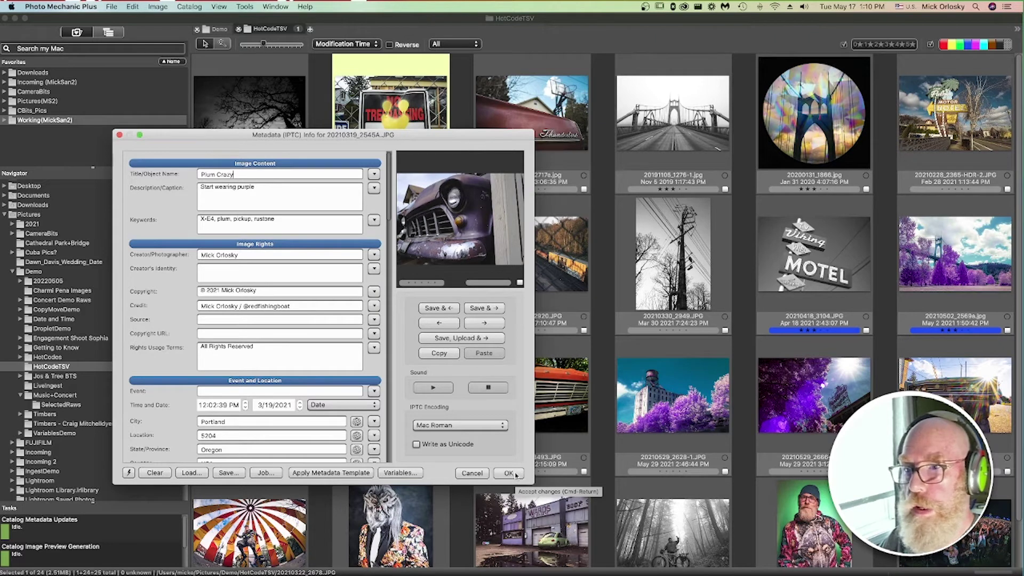
pyautogui.click(509, 473)
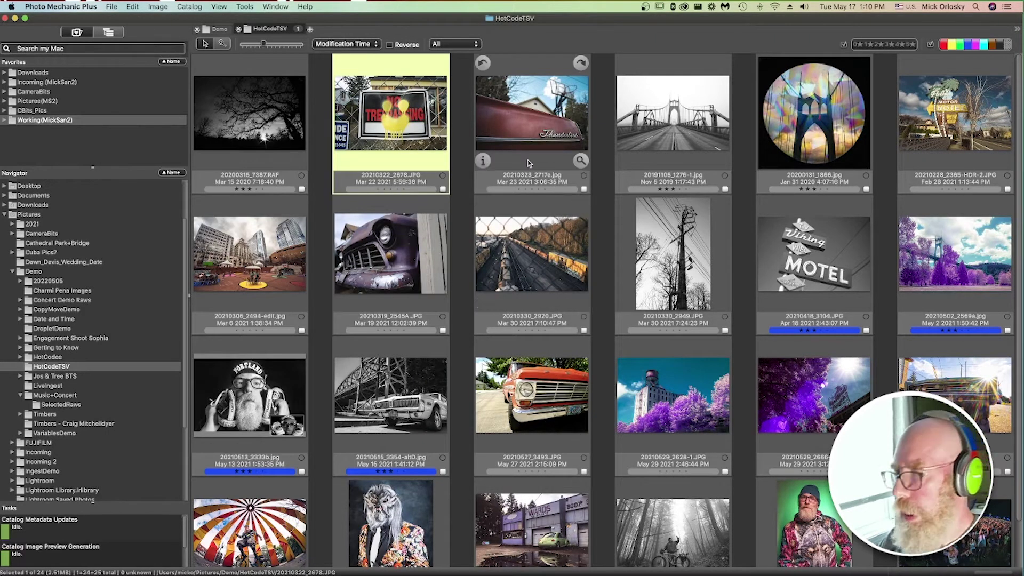
# Select all 24 photos and open the File > Export text export settings.
pyautogui.press('super+a')
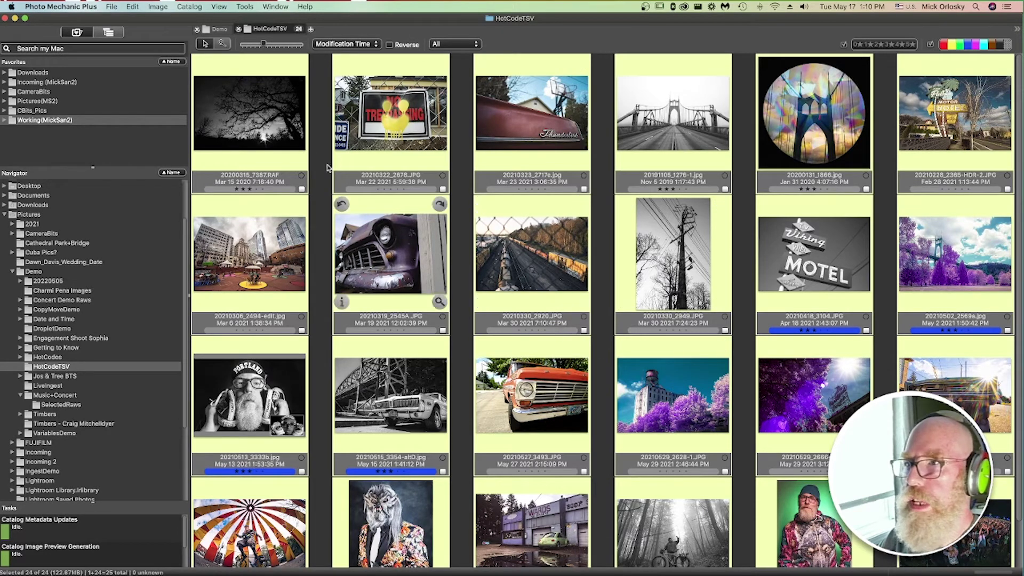
pyautogui.click(111, 6)
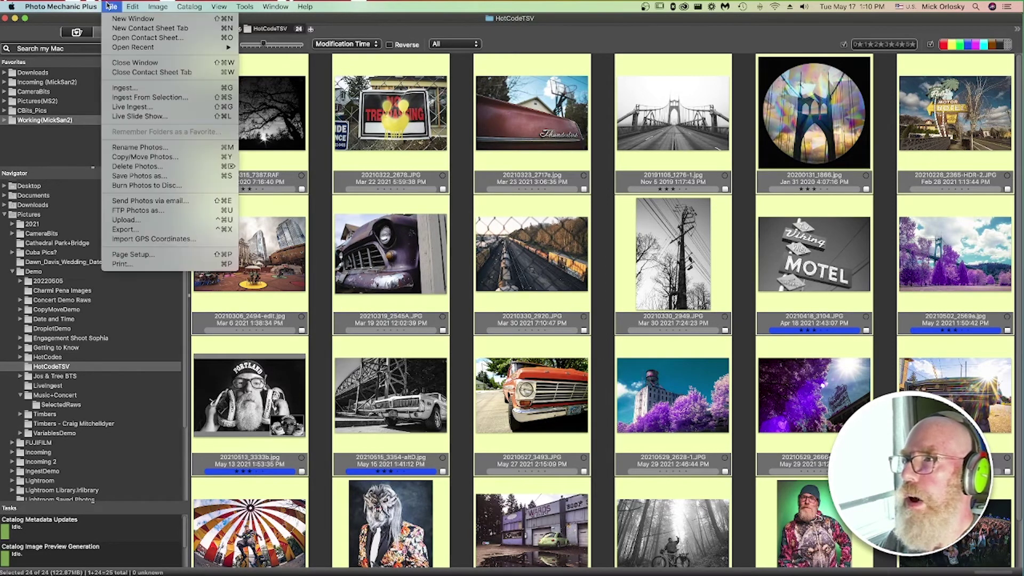
pyautogui.click(186, 231)
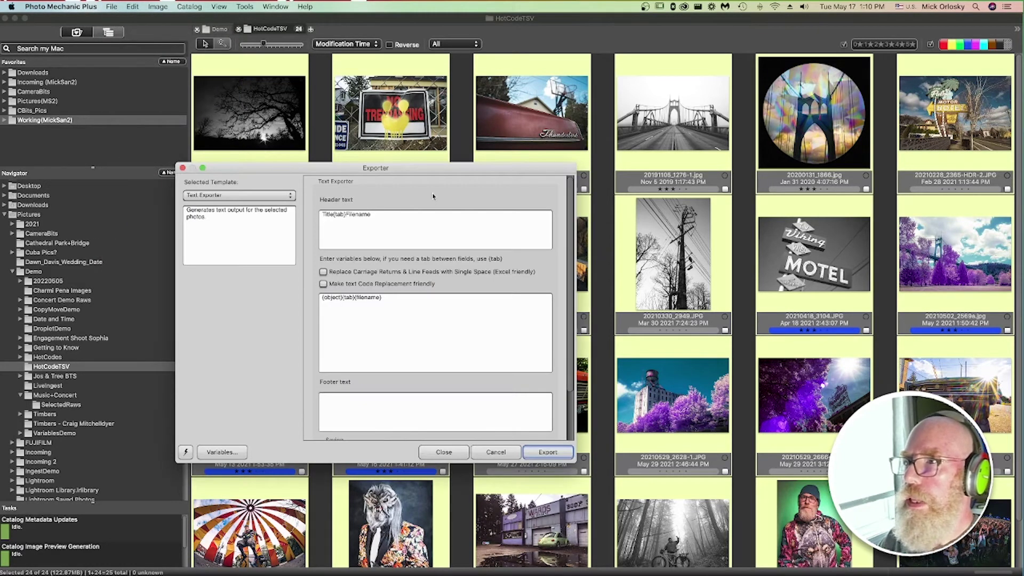
# Keep the Text Exporter template with header Title{tab}Filename and body {object}{tab}{filename}.
pyautogui.click(221, 196)
pyautogui.click(221, 196)
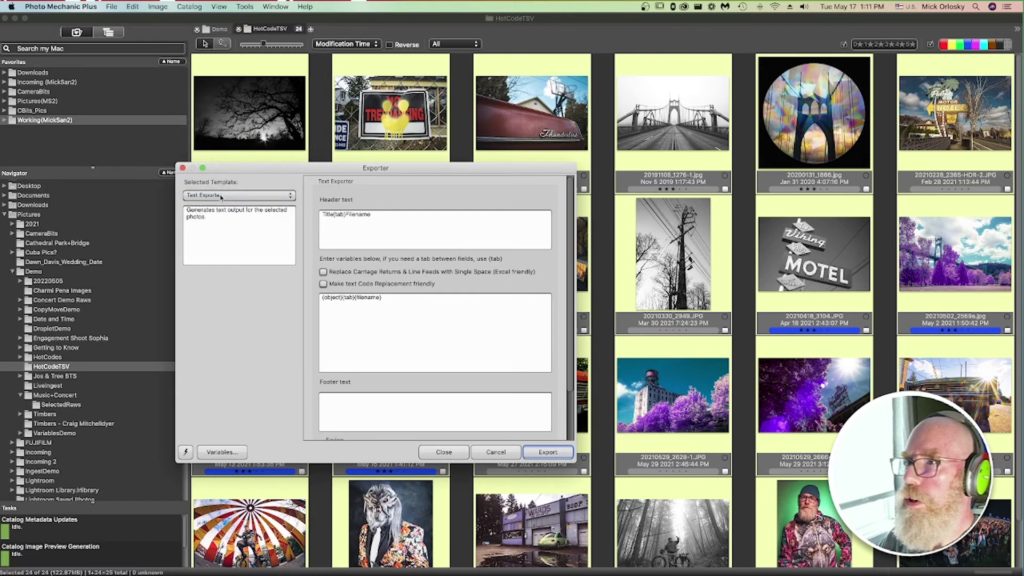
pyautogui.click(221, 195)
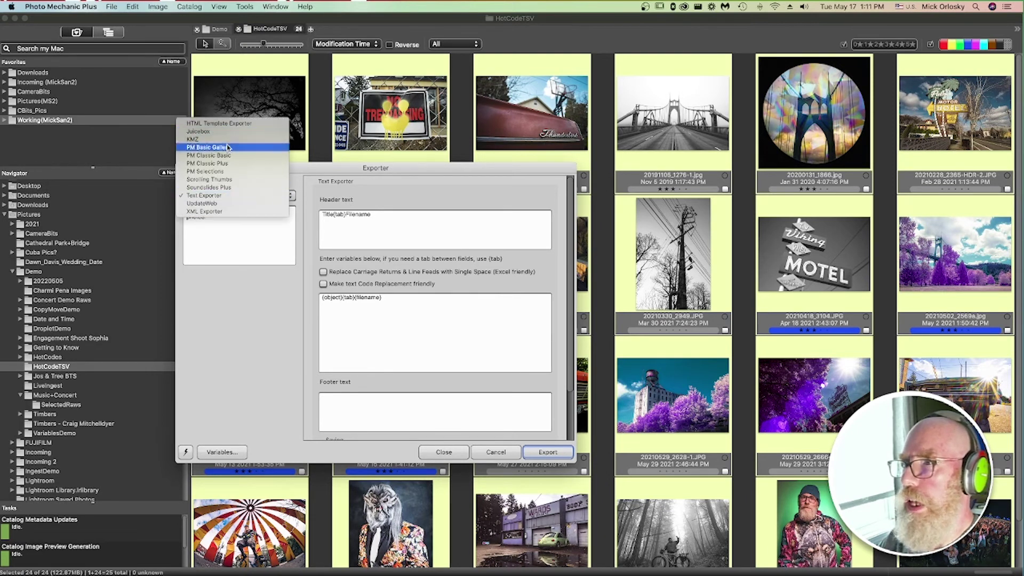
pyautogui.click(228, 198)
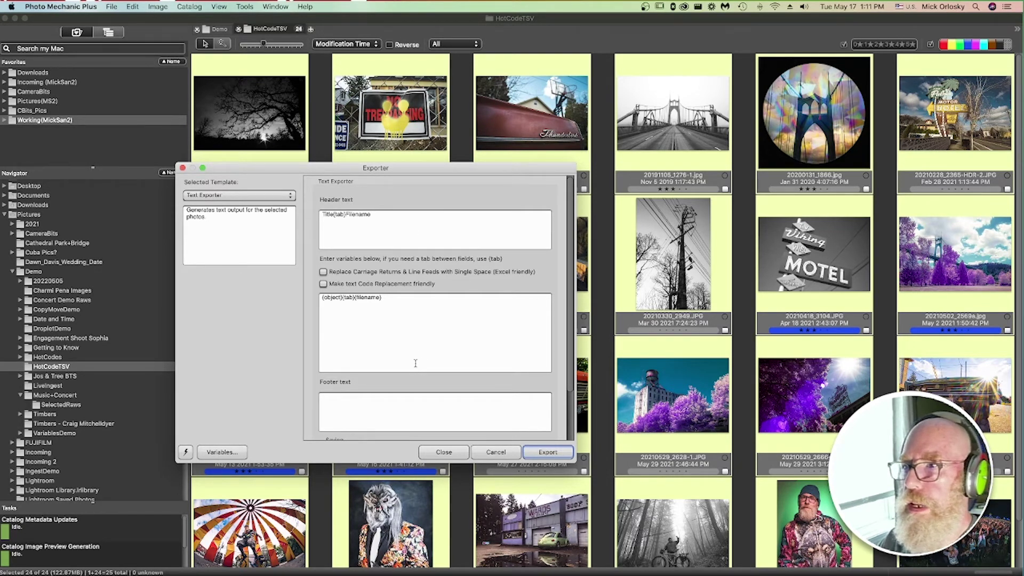
pyautogui.click(346, 240)
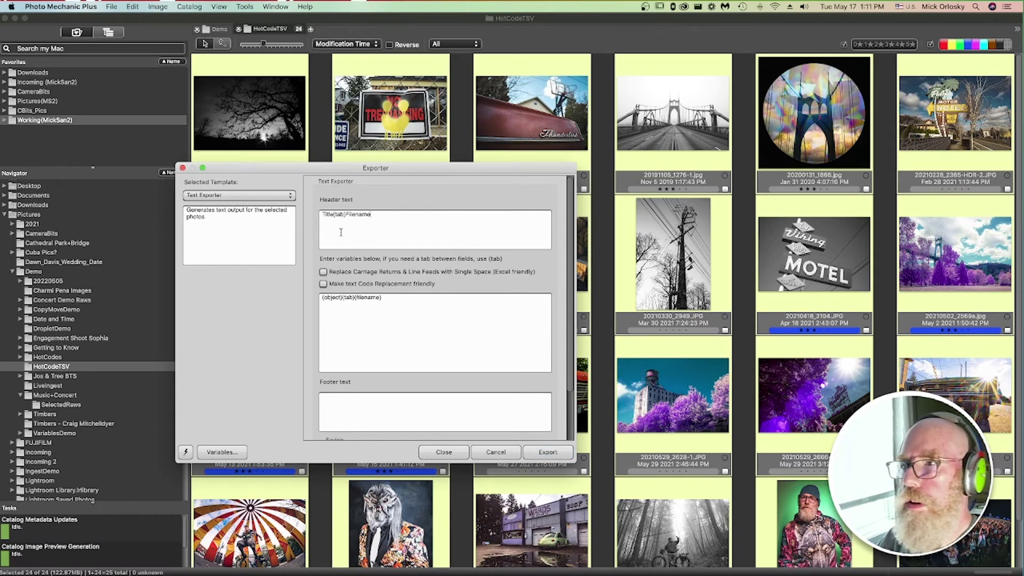
pyautogui.click(333, 298)
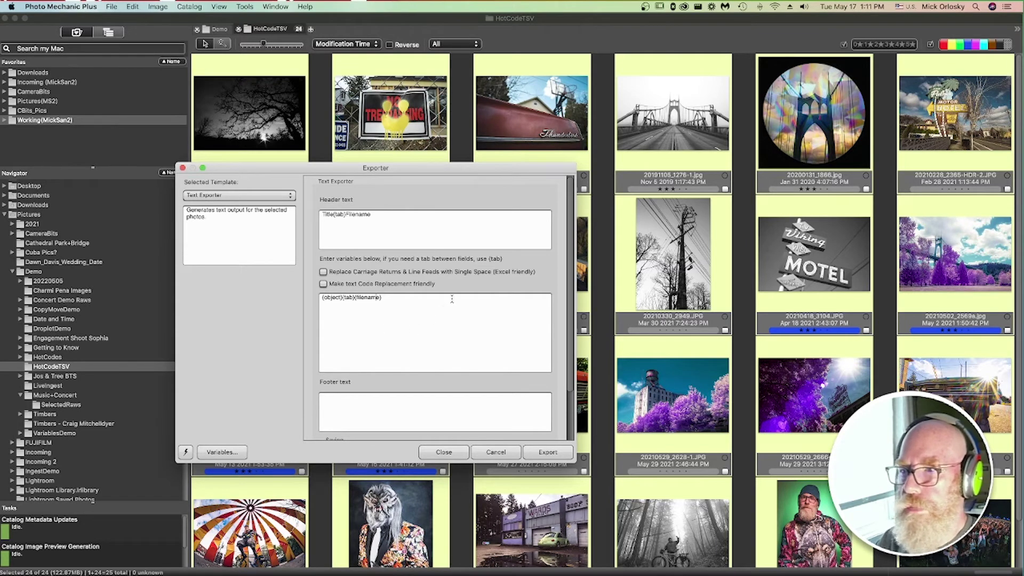
pyautogui.click(219, 453)
pyautogui.scroll(-15, 609, 269)
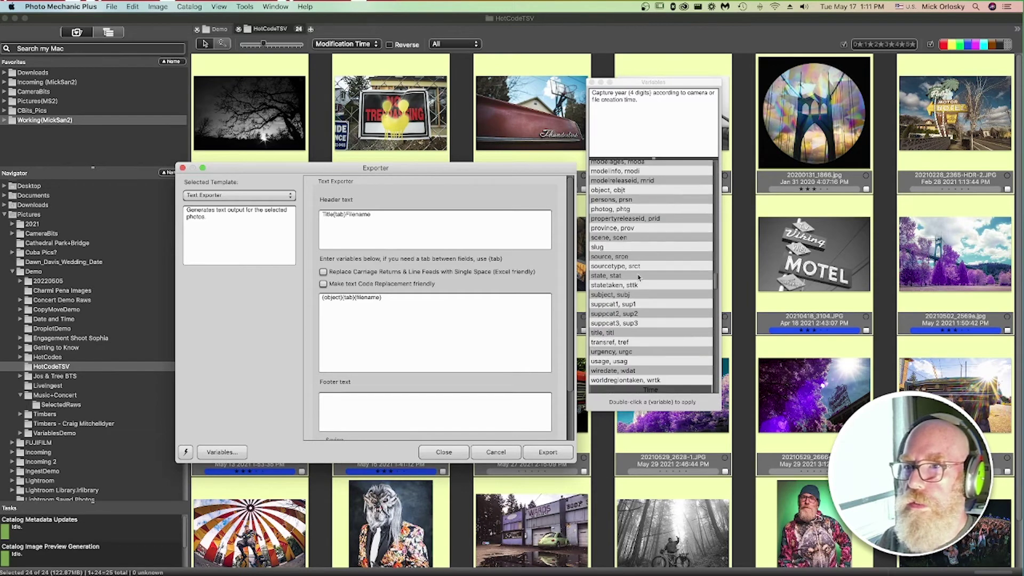
pyautogui.scroll(-8, 637, 300)
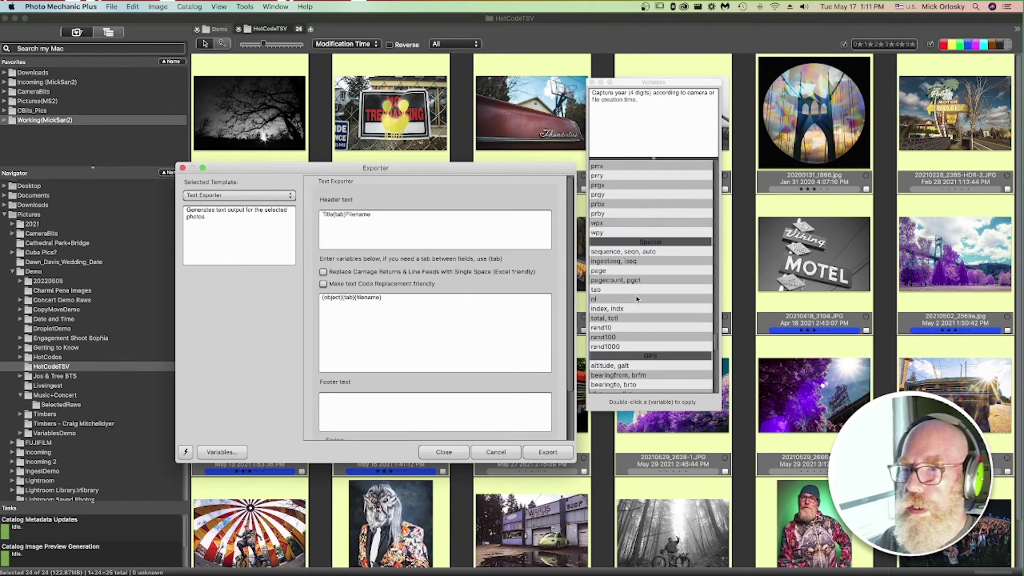
pyautogui.click(439, 232)
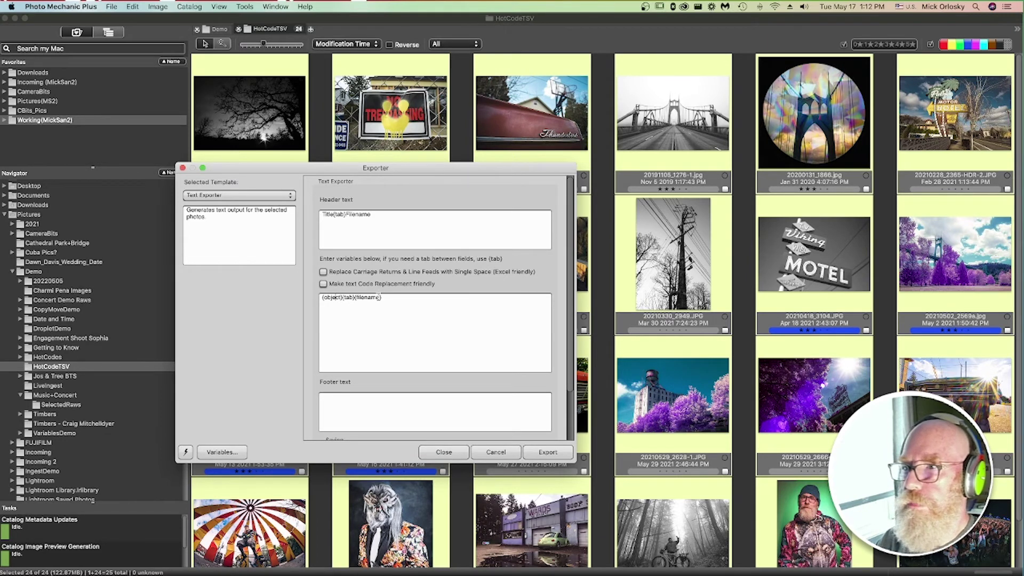
# Export the text file as copyright.tsv into Downloads.
pyautogui.click(551, 453)
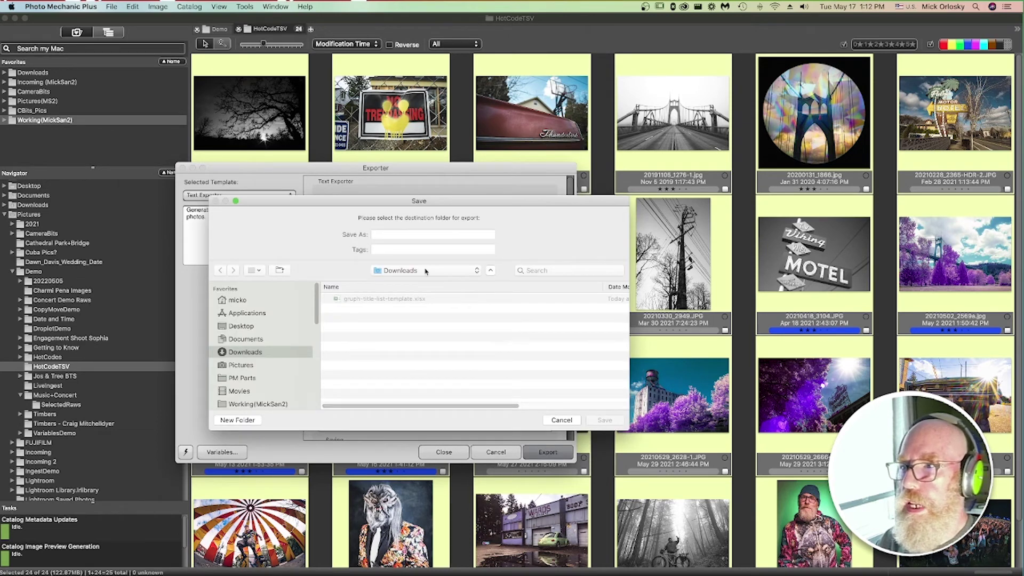
pyautogui.click(406, 235)
pyautogui.write('copyright.tsv')
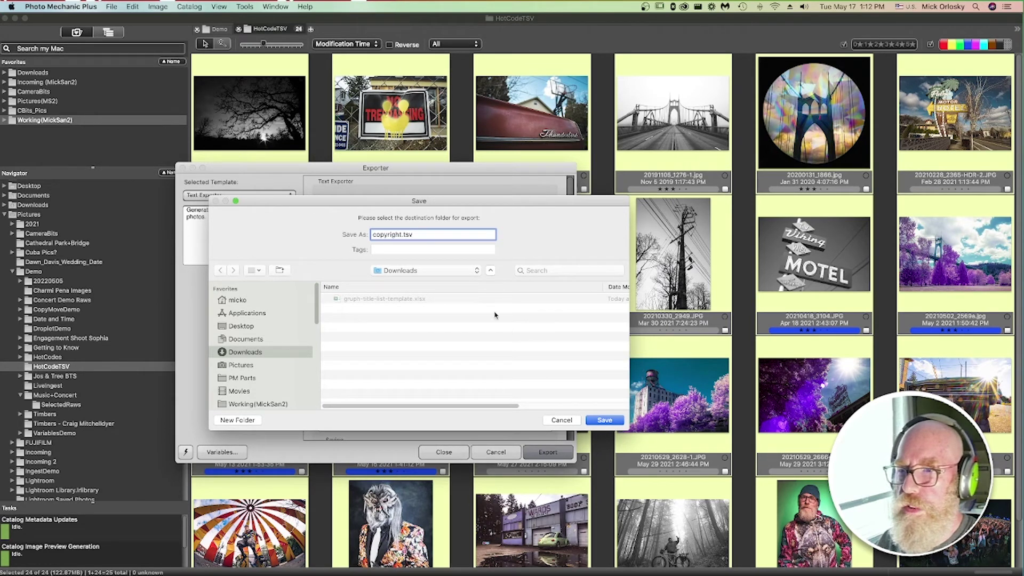
pyautogui.click(605, 420)
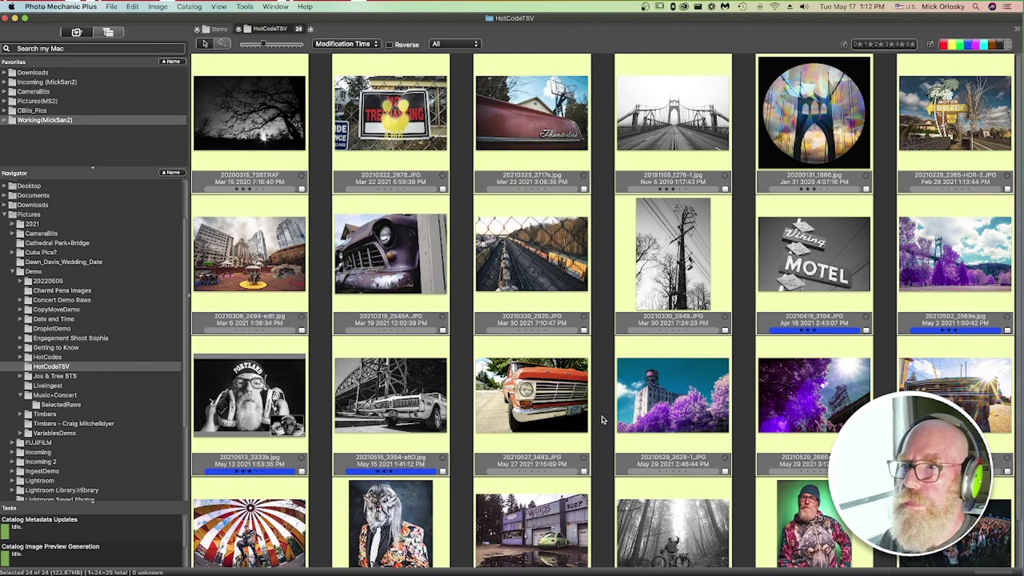
# Open copyright.tsv from Finder in Microsoft Excel.
pyautogui.press('super+Tab')
pyautogui.press('super+Tab')
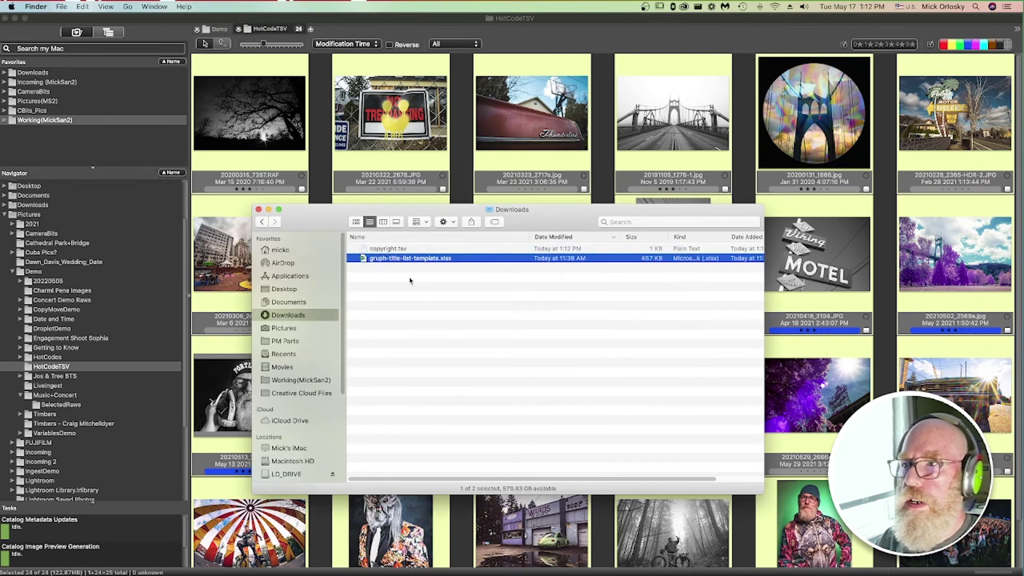
pyautogui.click(393, 249)
pyautogui.rightClick(394, 249)
pyautogui.moveTo(448, 265)
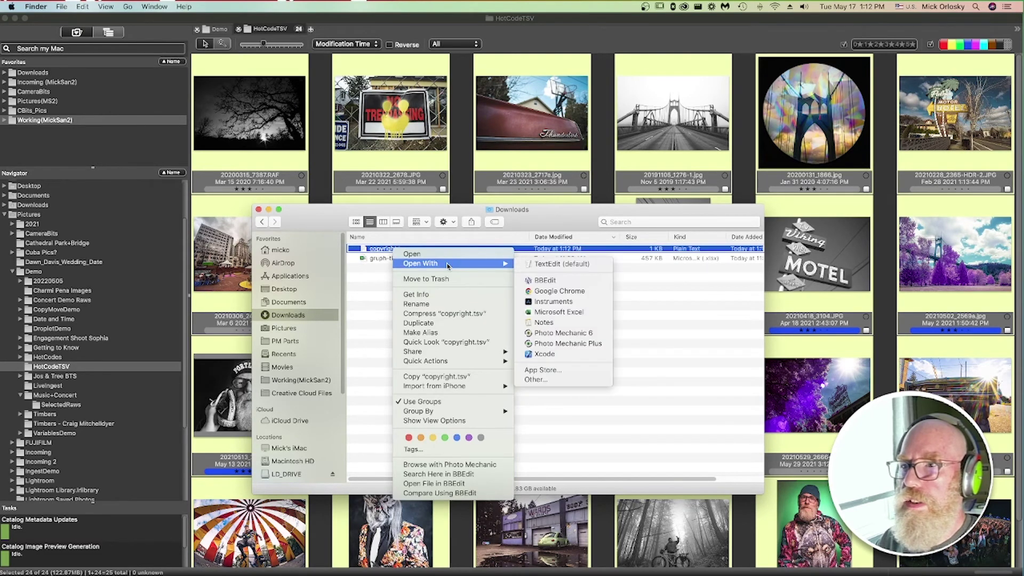
pyautogui.click(570, 312)
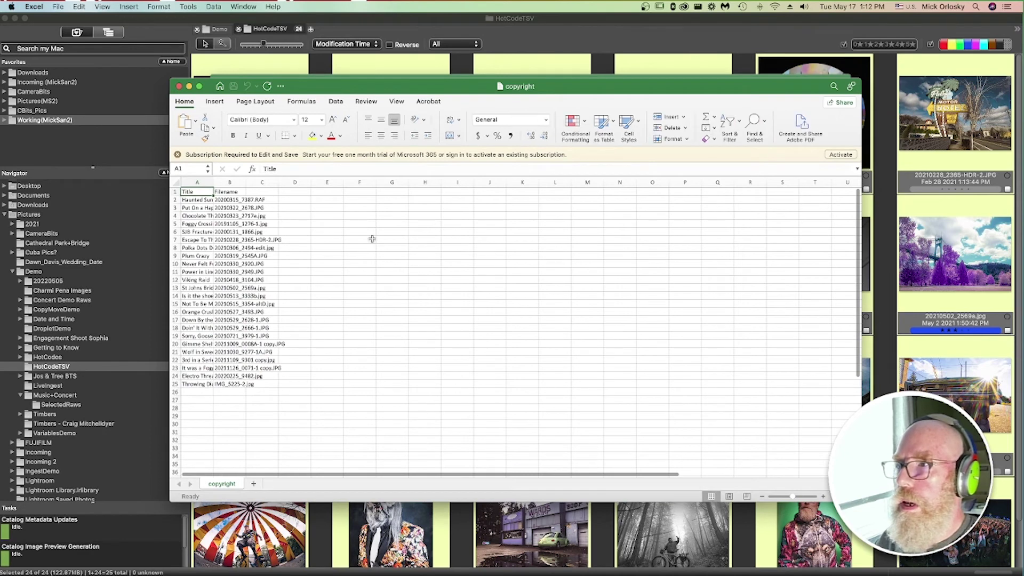
# Widen the Title and Filename columns and copy the photo rows A2:B25.
pyautogui.moveTo(214, 182); pyautogui.dragTo(268, 181)
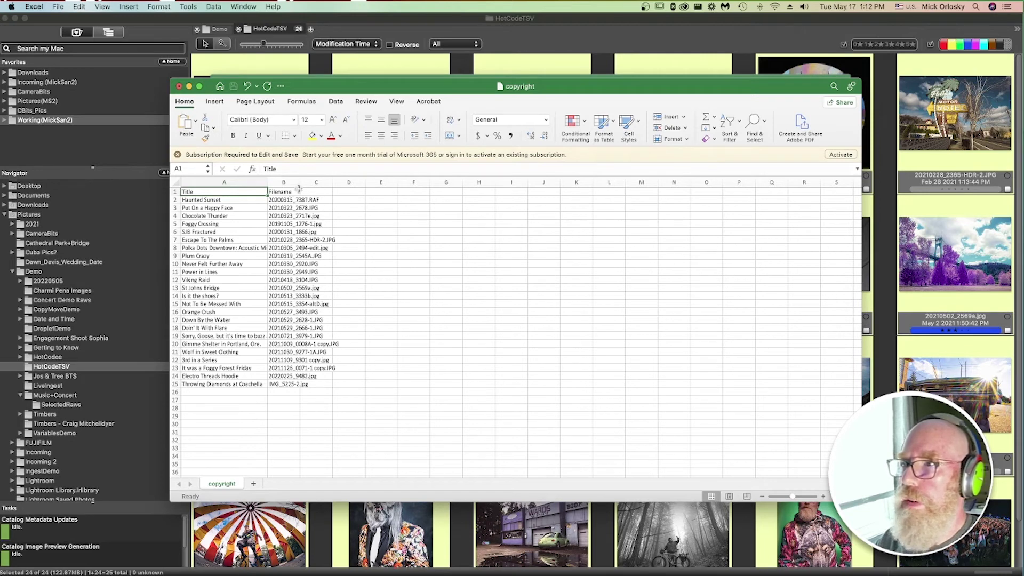
pyautogui.moveTo(299, 182); pyautogui.dragTo(354, 182)
pyautogui.moveTo(258, 200); pyautogui.dragTo(320, 385)
pyautogui.press('super+c')
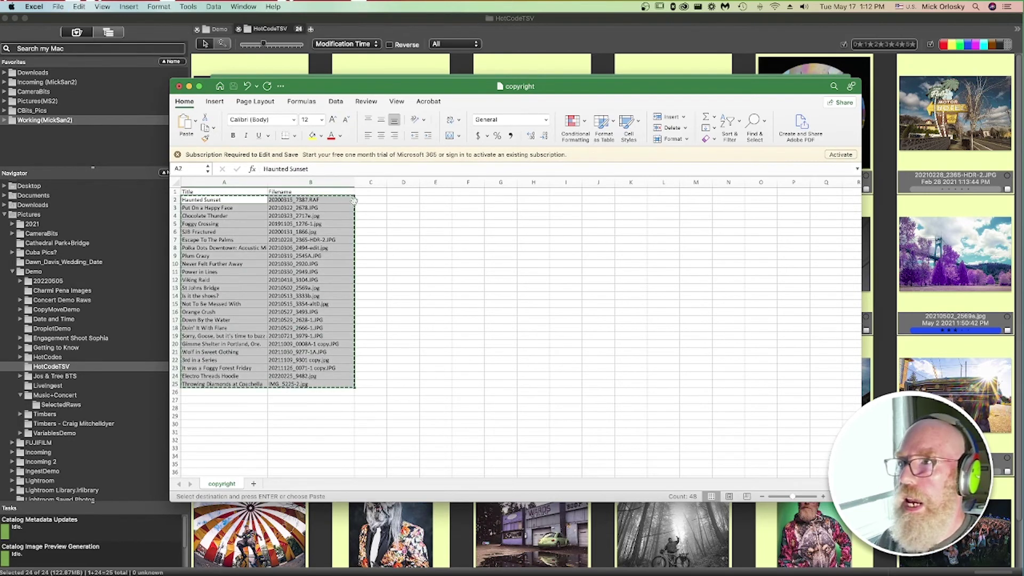
# Switch to the grph-title-list-template workbook and look over its empty photo rows.
pyautogui.press('super+grave')
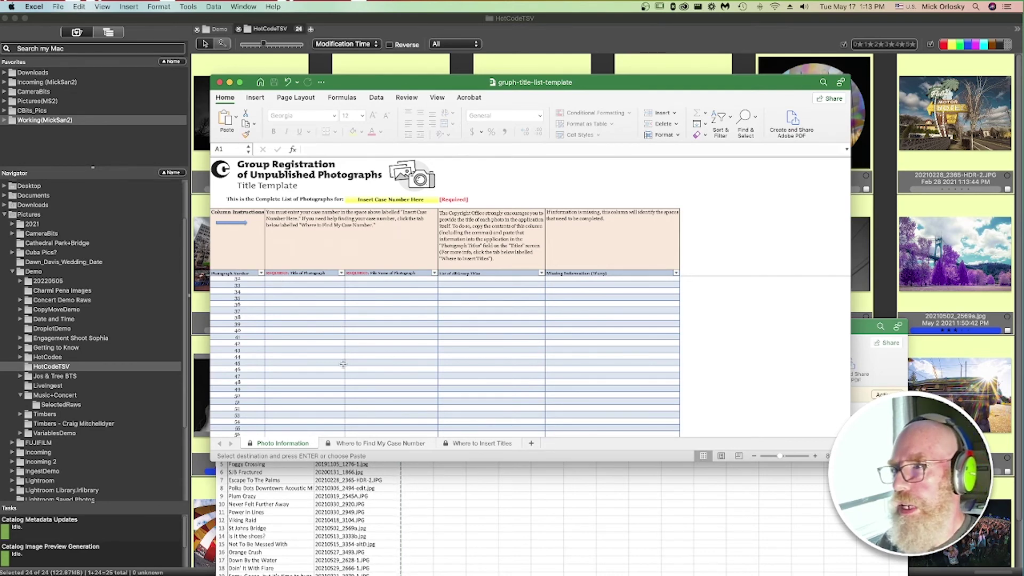
pyautogui.scroll(-3, 343, 363)
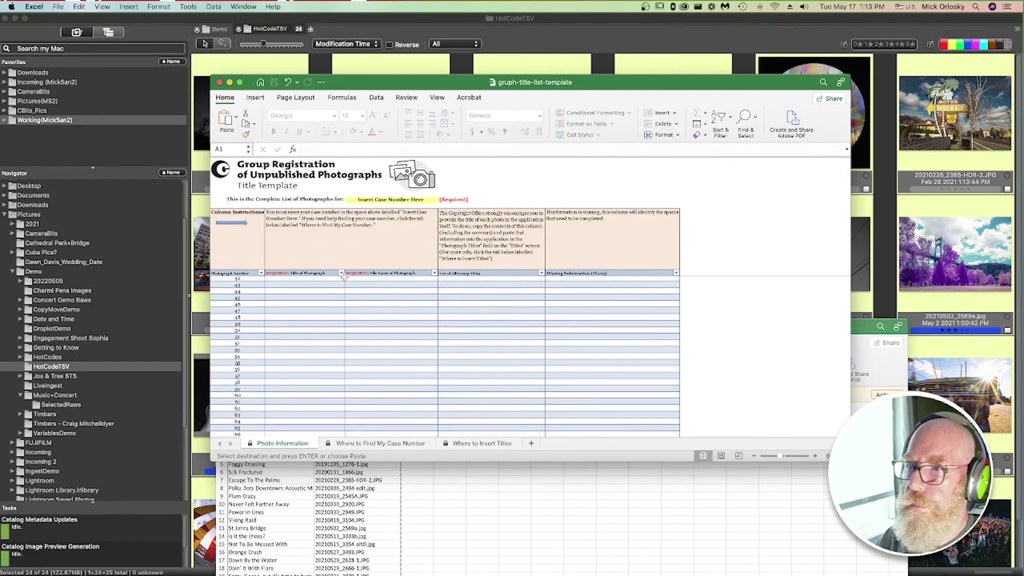
pyautogui.press('super+Tab')
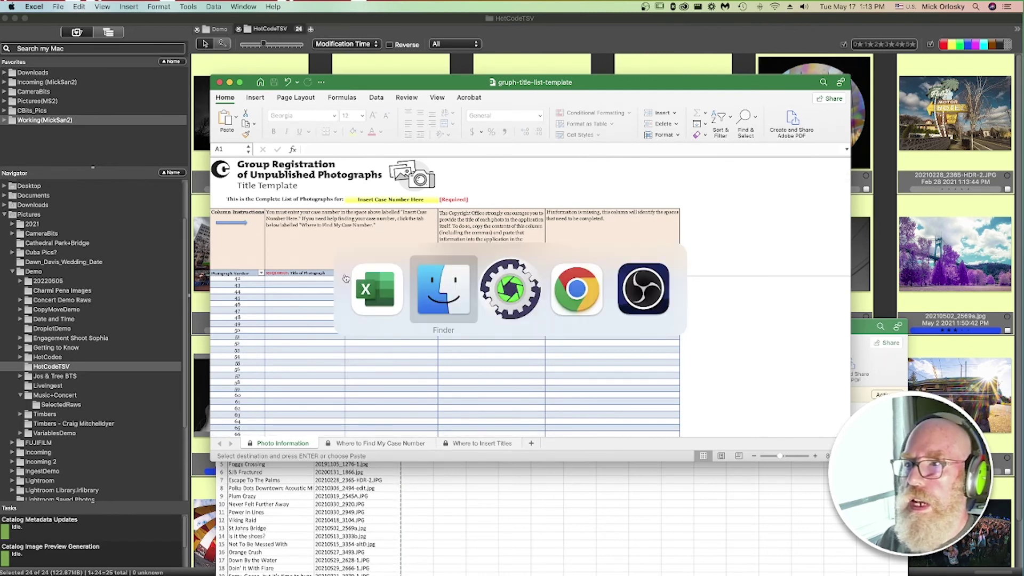
# Bring back the eCO Type of Group page showing Unpublished Photographs selected.
pyautogui.press('Tab')
pyautogui.press('Tab')
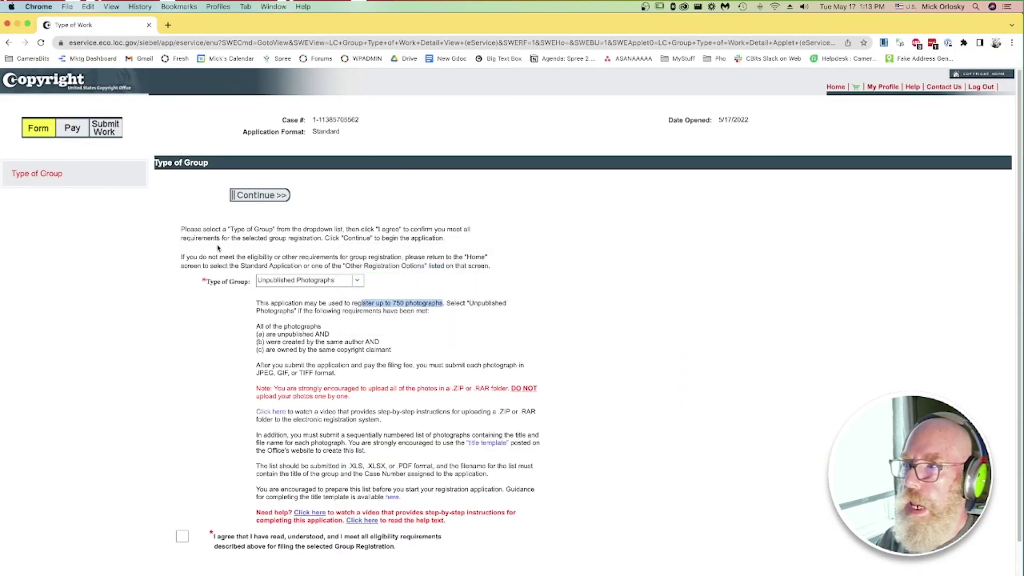
pyautogui.scroll(-1, 589, 309)
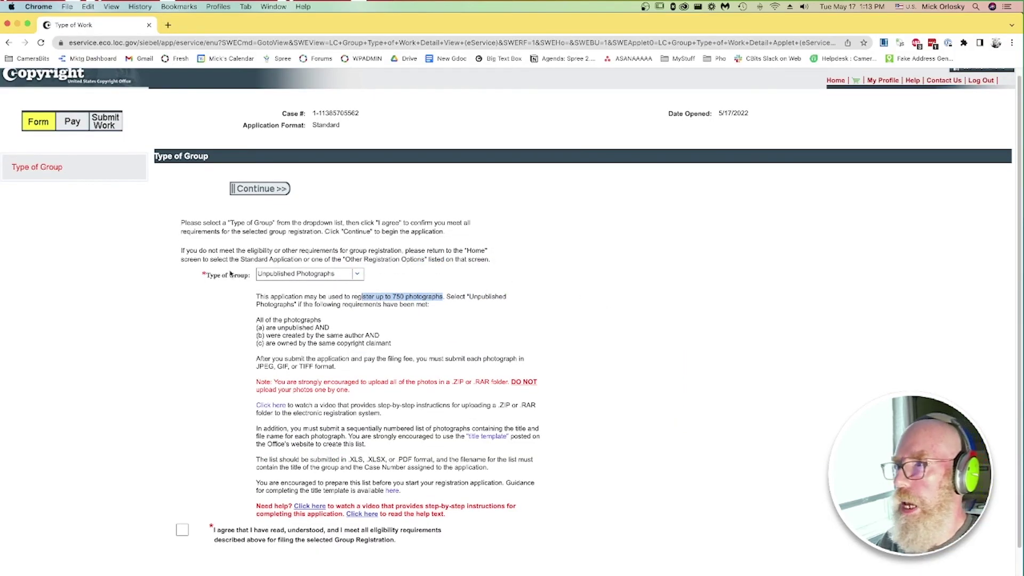